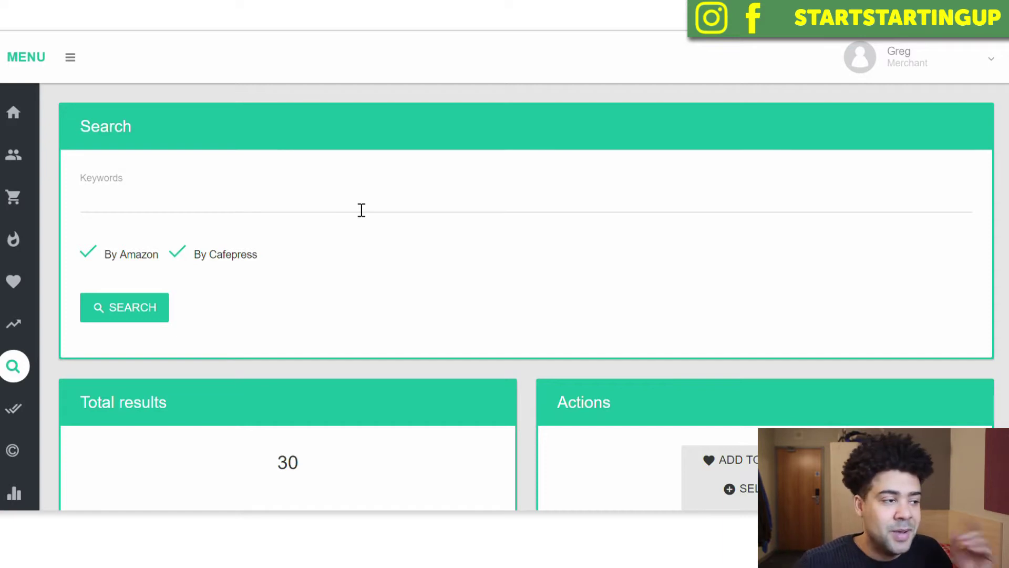
Expand the left sidebar to reveal Keyword Finder's Search and Favorite Keywords options.
mouse_move(18, 368)
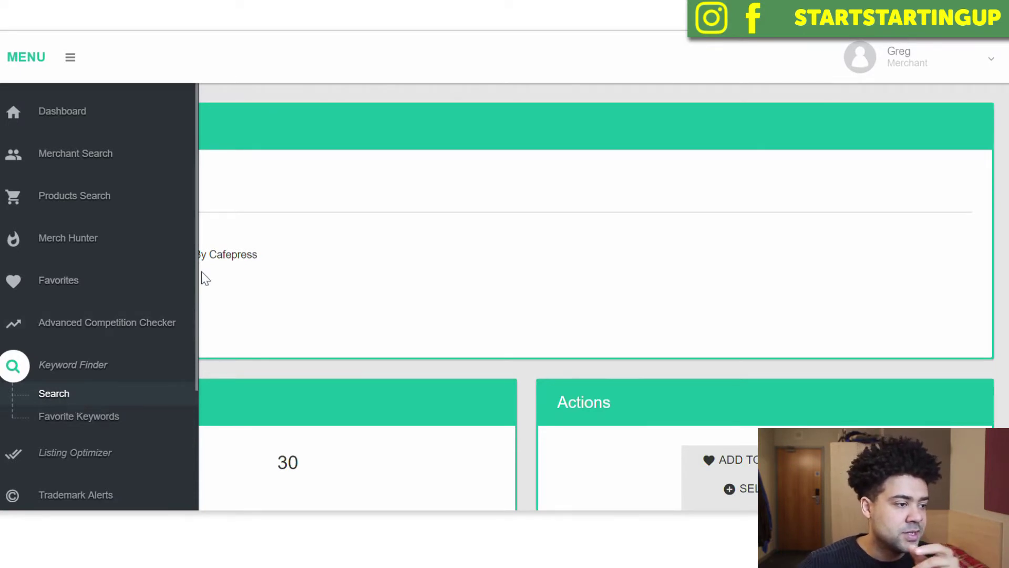
Enter 'irish' in the Keywords field and start the search across Amazon and Cafepress.
left_click(234, 211)
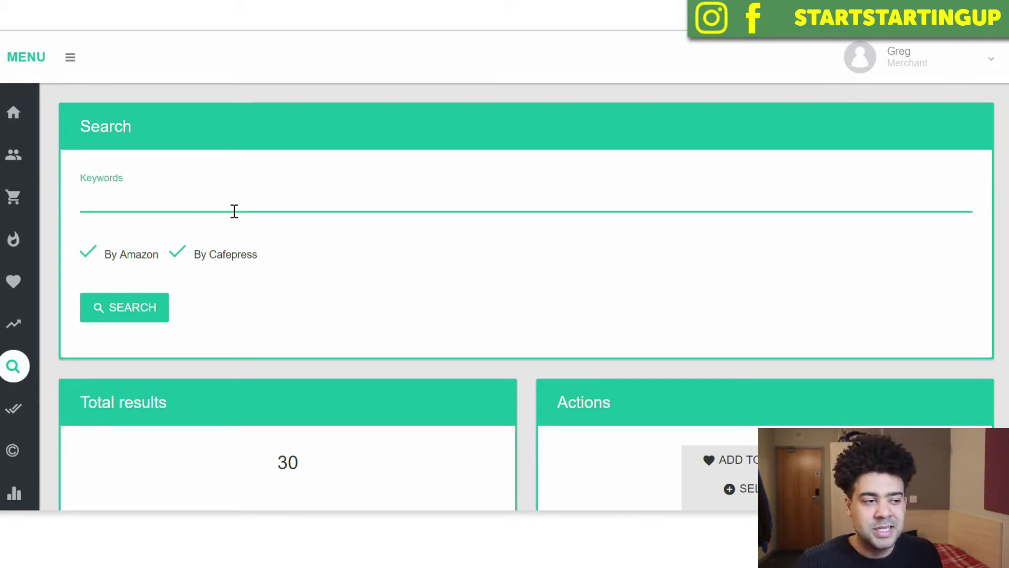
type("f")
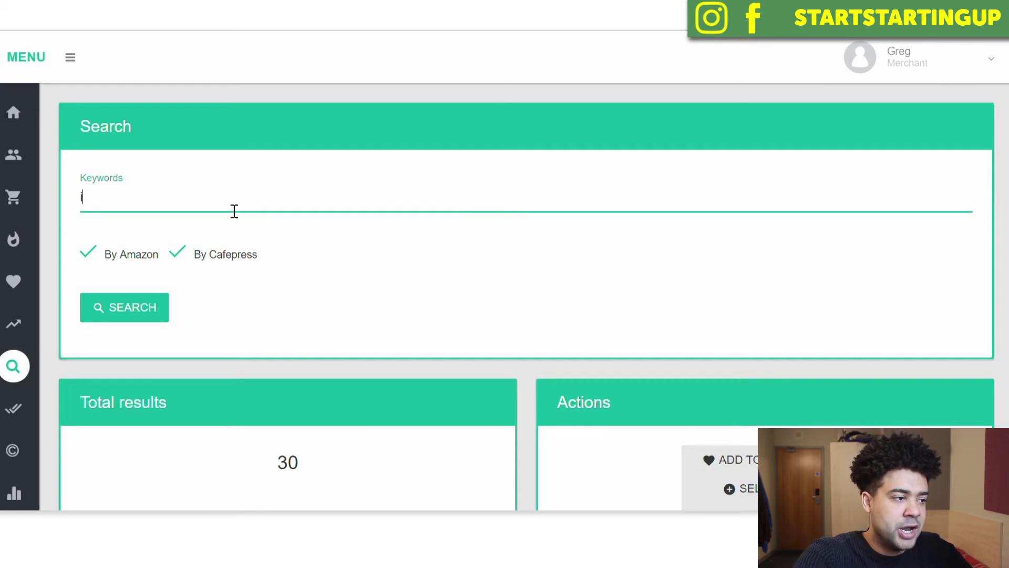
type("rish")
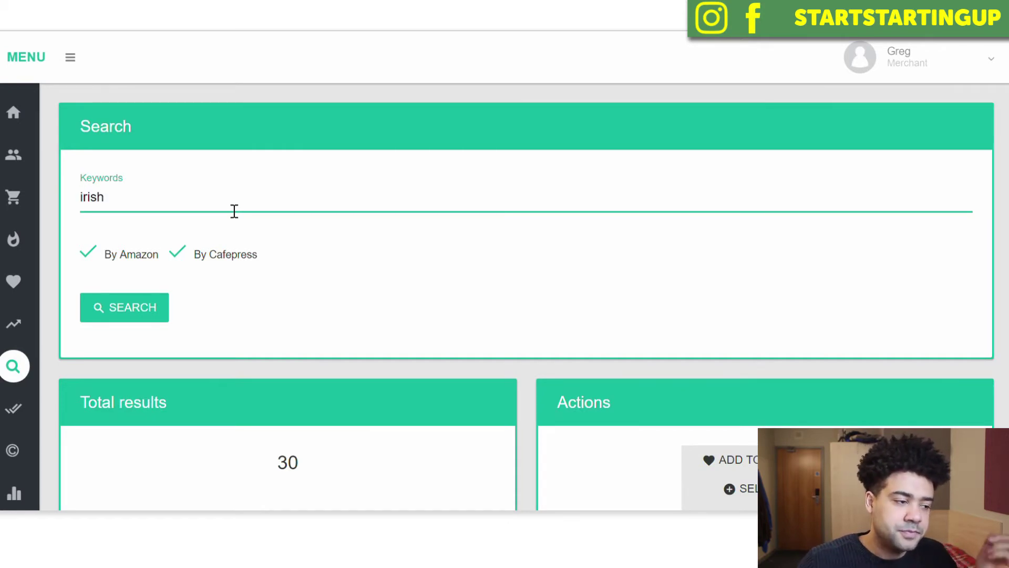
left_click(260, 320)
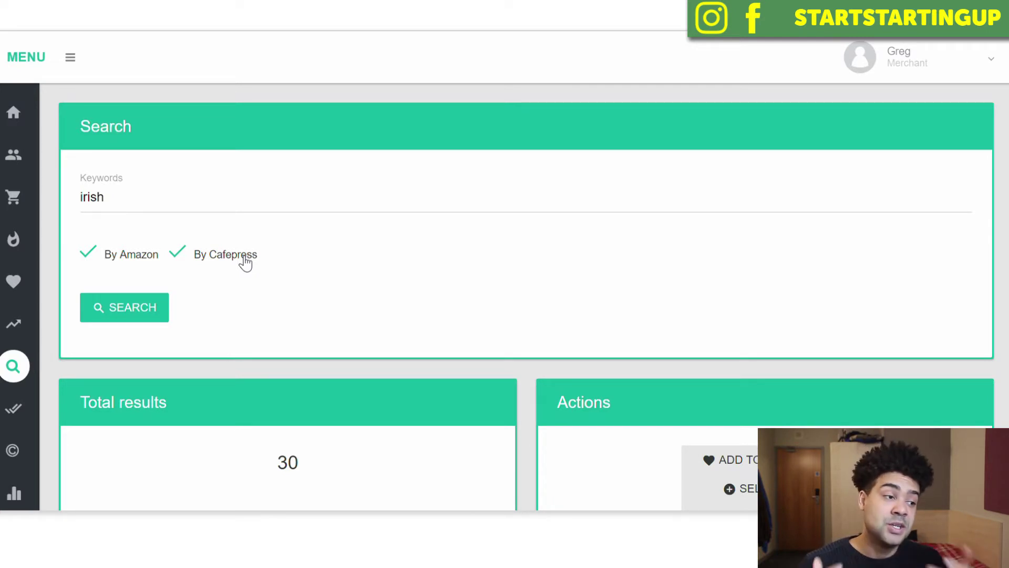
left_click(153, 309)
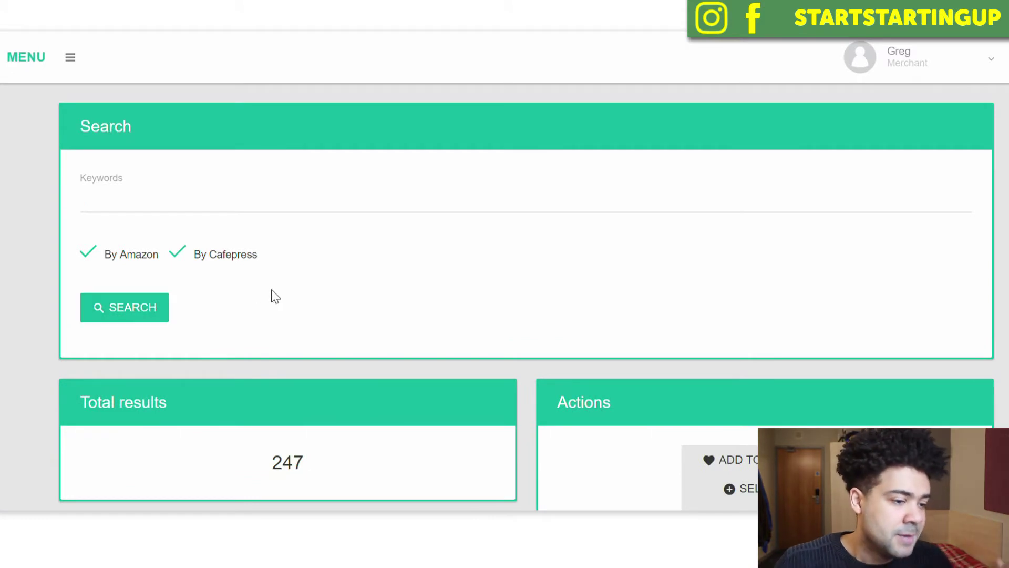
Scroll down to the Last results table listing irish phrases like irish accessories and irish af.
scroll(281, 295, "down", 2)
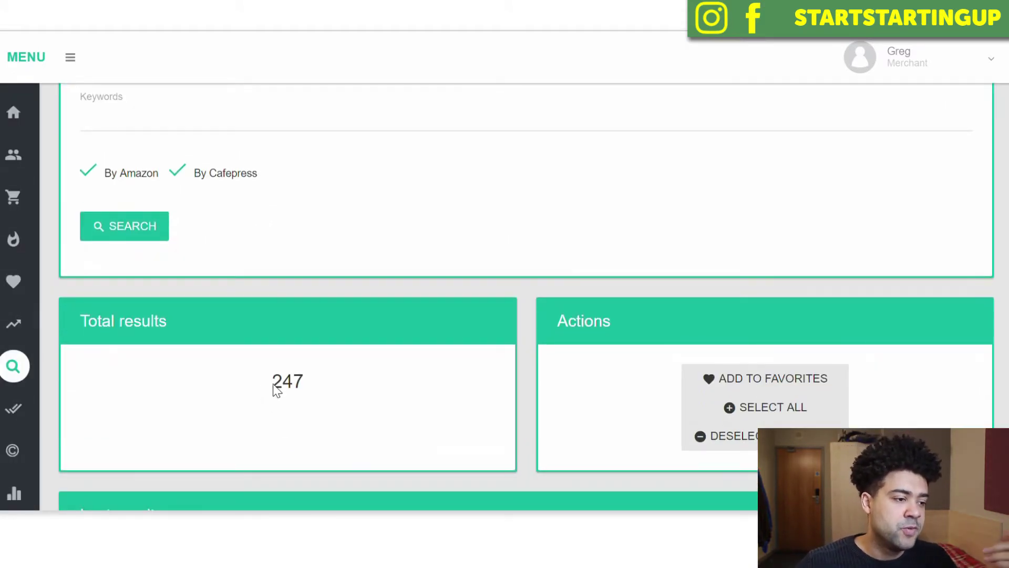
scroll(319, 389, "down", 8)
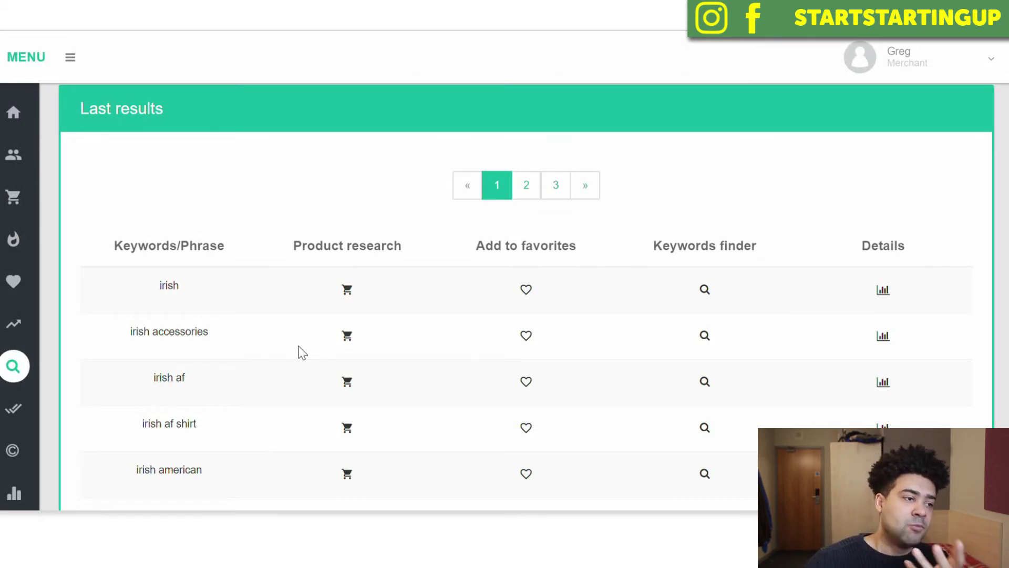
scroll(302, 350, "up", 8)
scroll(300, 310, "down", 8)
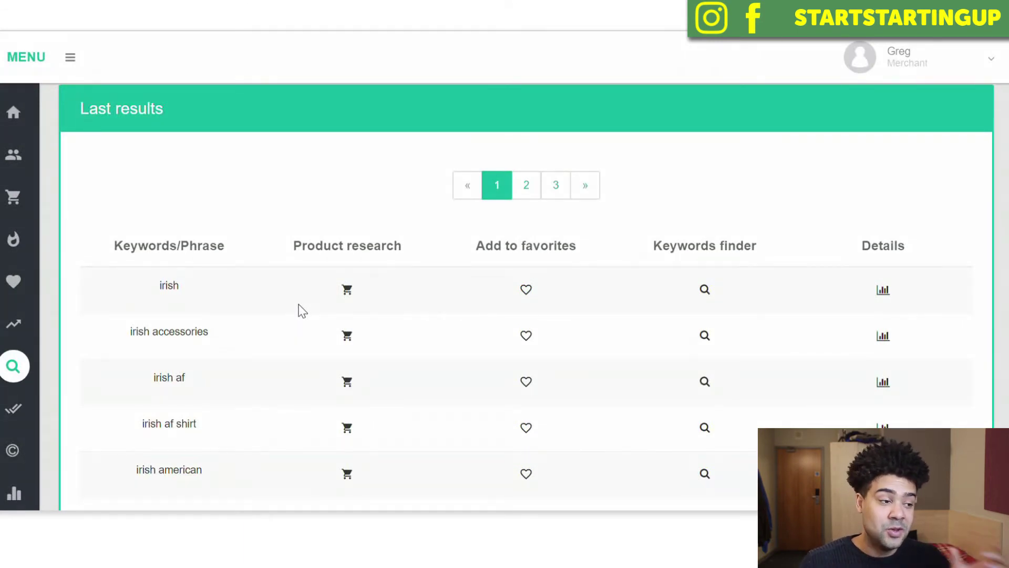
scroll(283, 321, "down", 3)
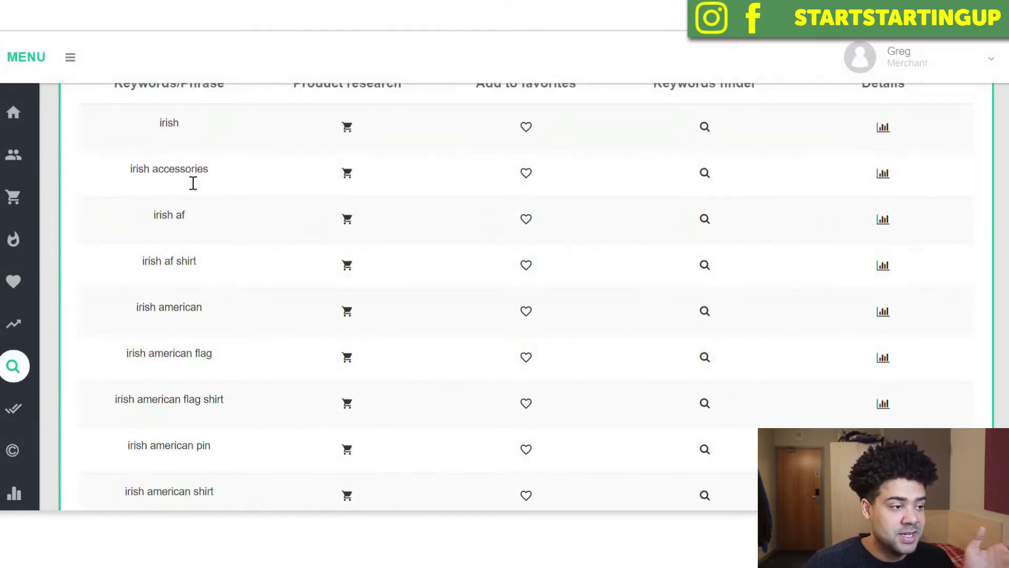
scroll(217, 221, "up", 2)
double_click(169, 210)
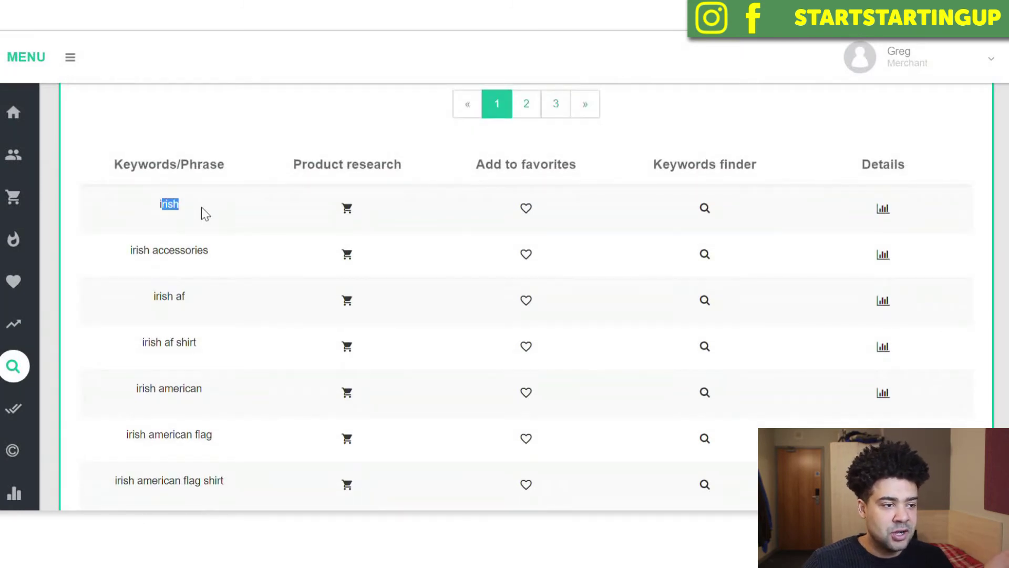
left_click(229, 228)
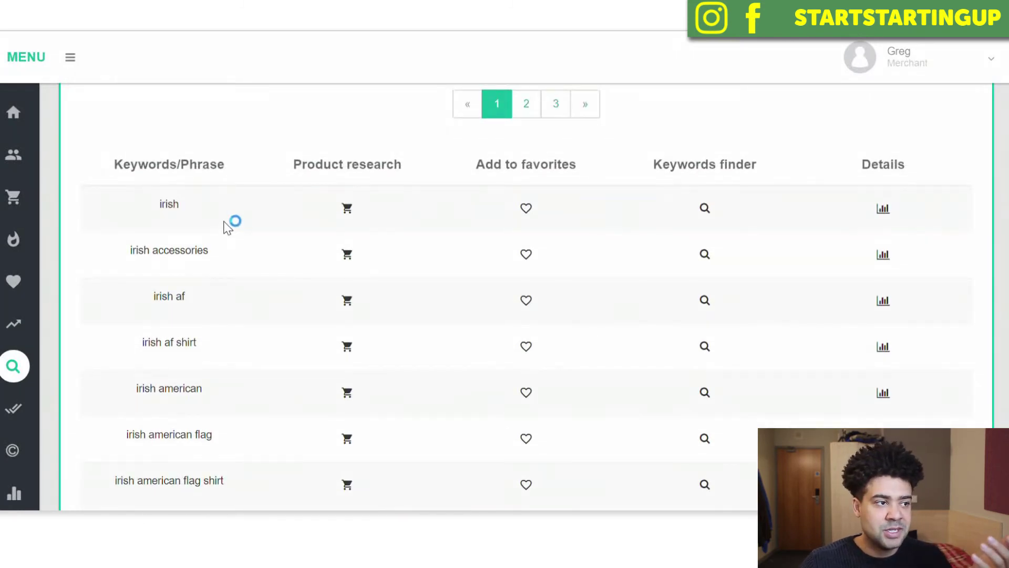
scroll(227, 230, "down", 1)
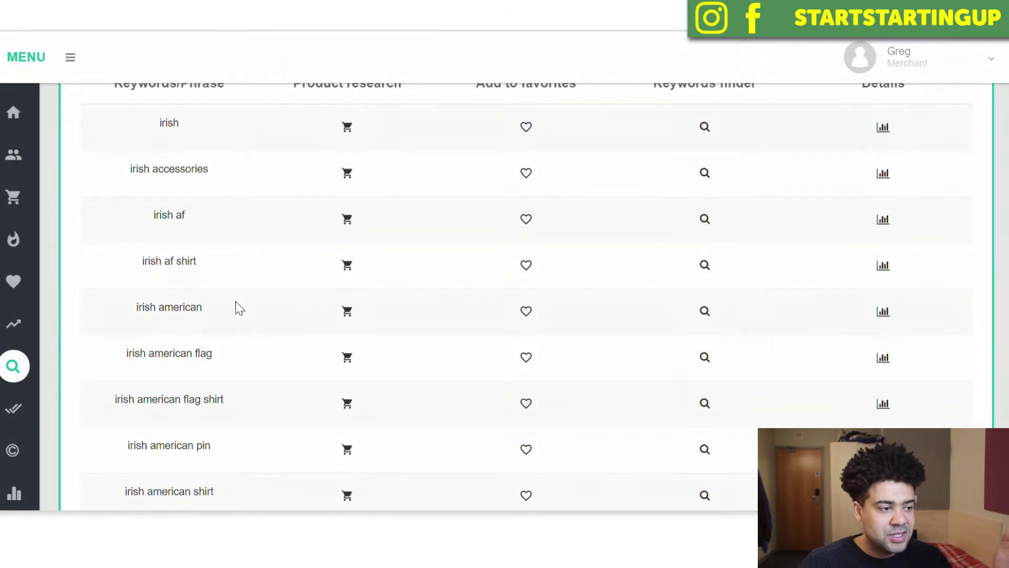
scroll(235, 305, "down", 3)
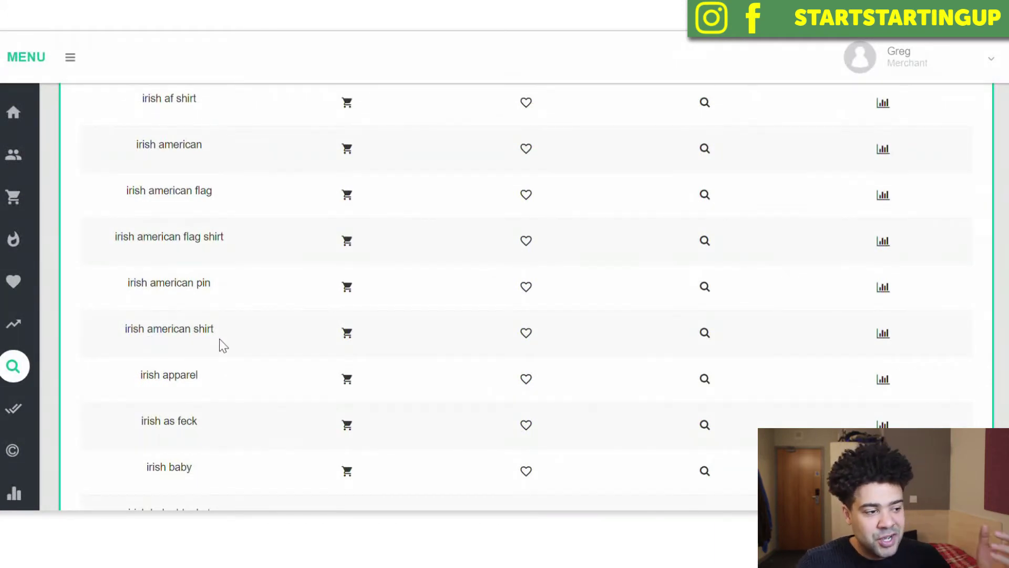
scroll(245, 348, "down", 1)
scroll(244, 348, "down", 2)
scroll(237, 353, "up", 5)
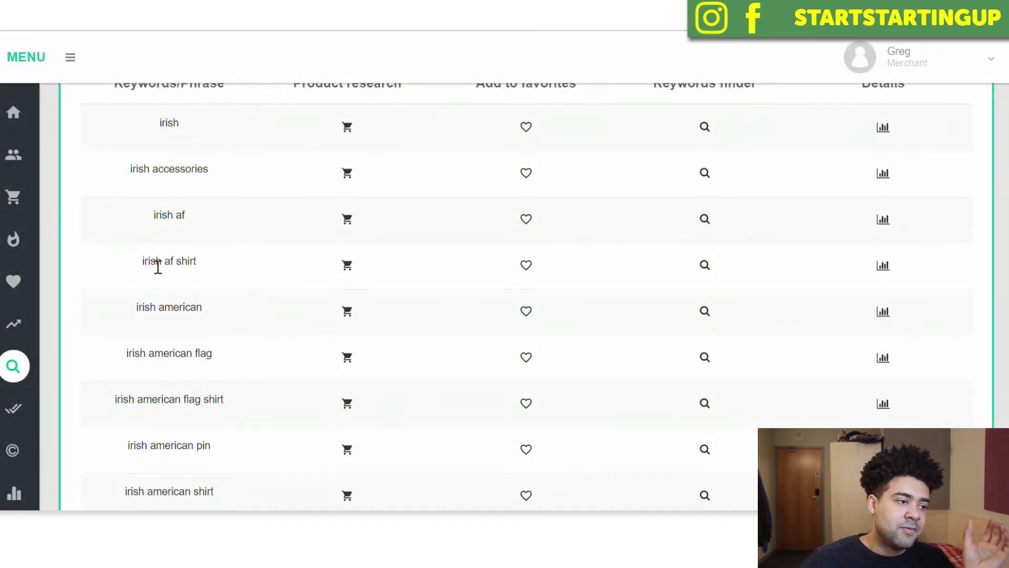
triple_click(152, 263)
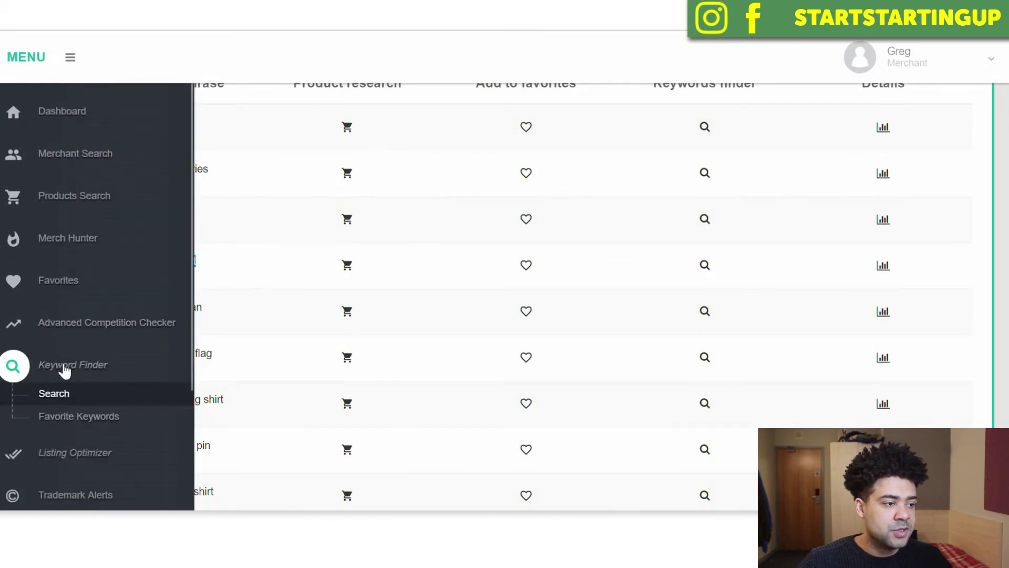
left_click(190, 302)
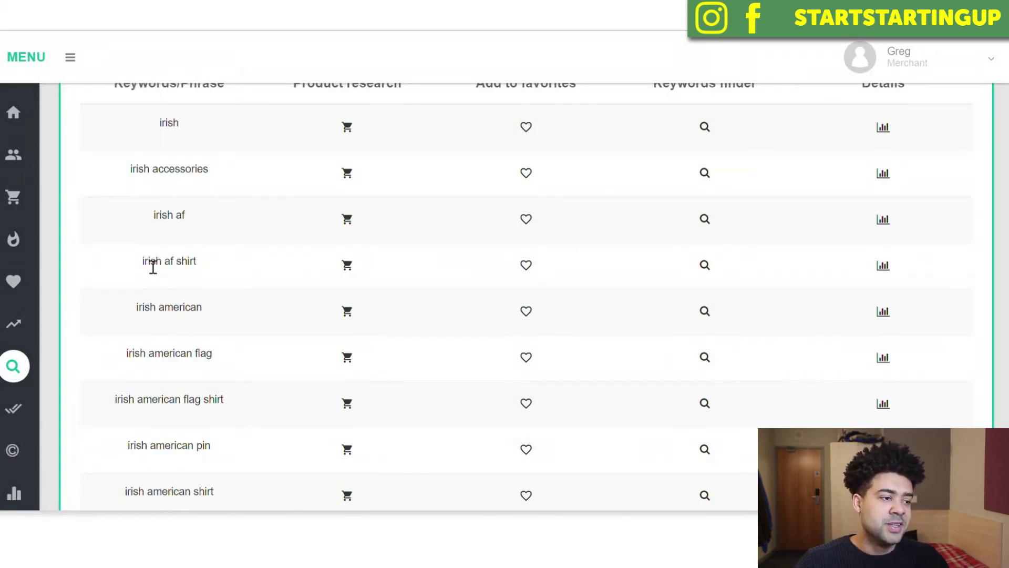
left_click_drag(141, 262, 173, 260)
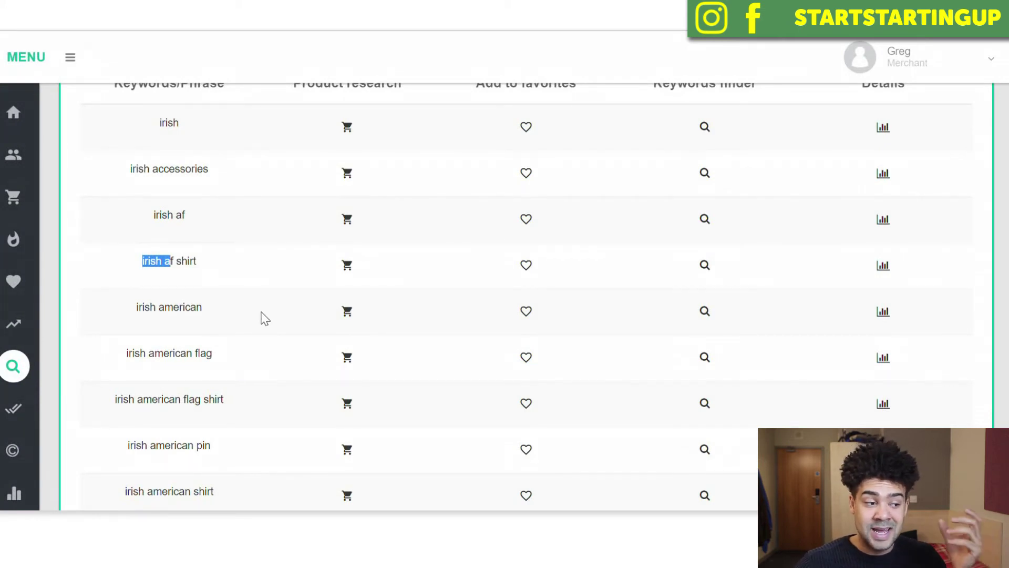
scroll(266, 319, "down", 3)
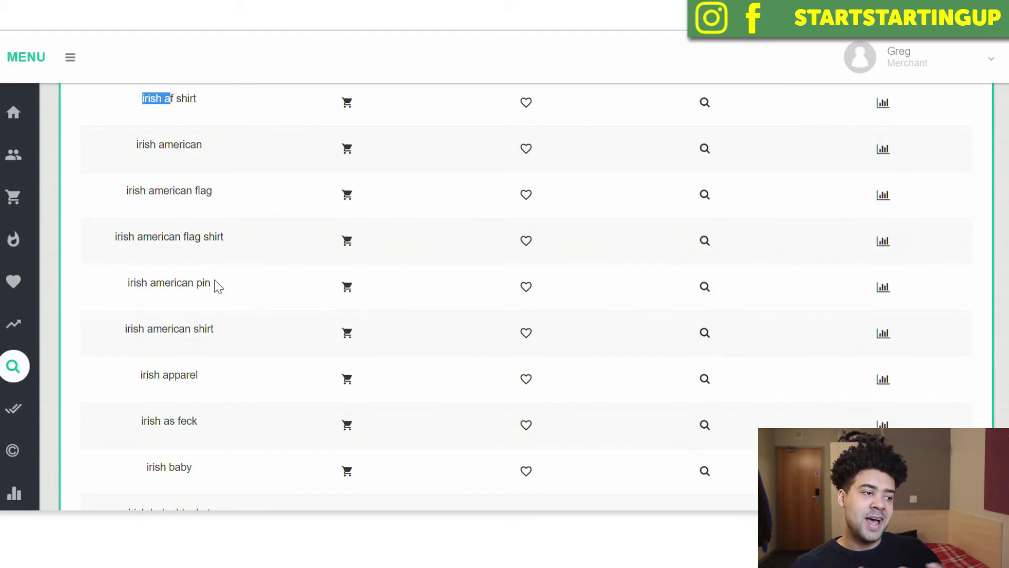
left_click_drag(112, 240, 218, 239)
scroll(284, 274, "down", 3)
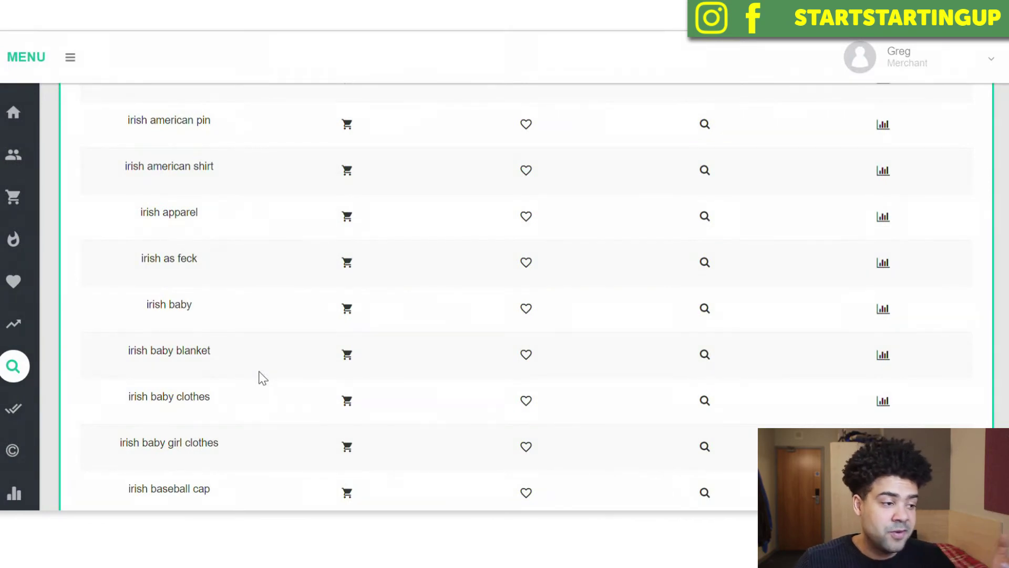
scroll(262, 378, "down", 3)
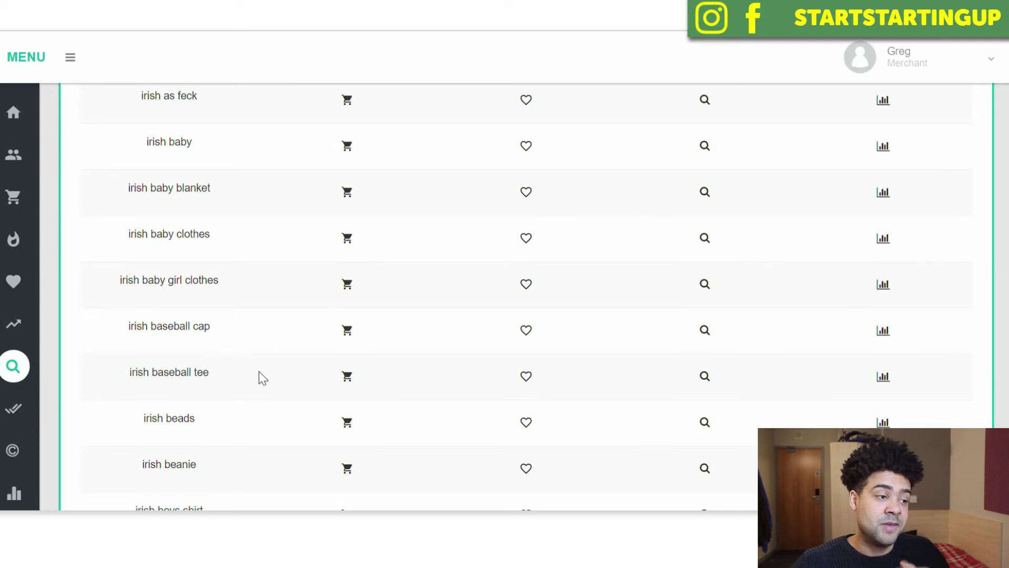
scroll(270, 365, "up", 15)
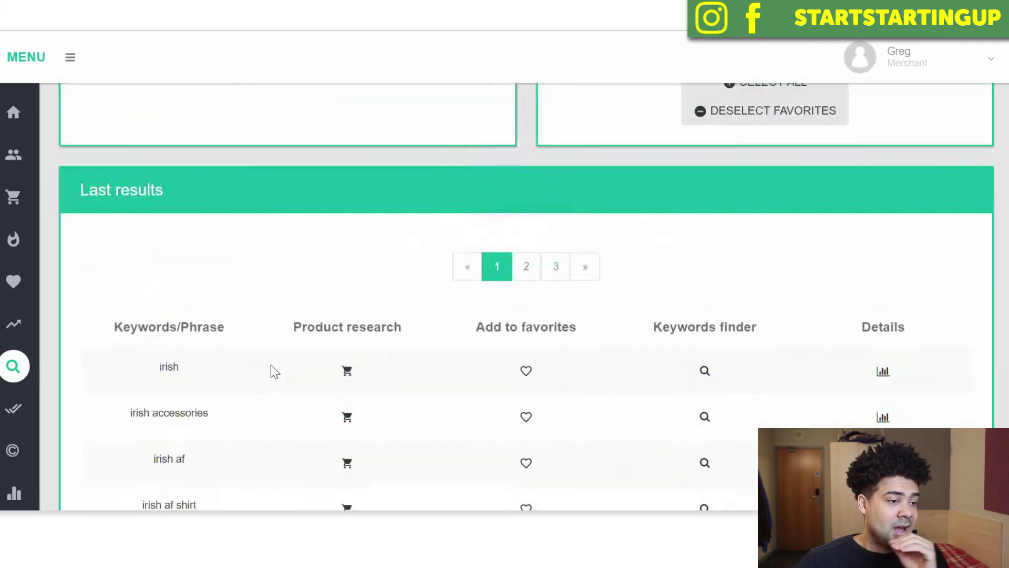
Heart 'irish american shirt' and 'irish american flag' in the results table's favorites column.
scroll(271, 366, "down", 15)
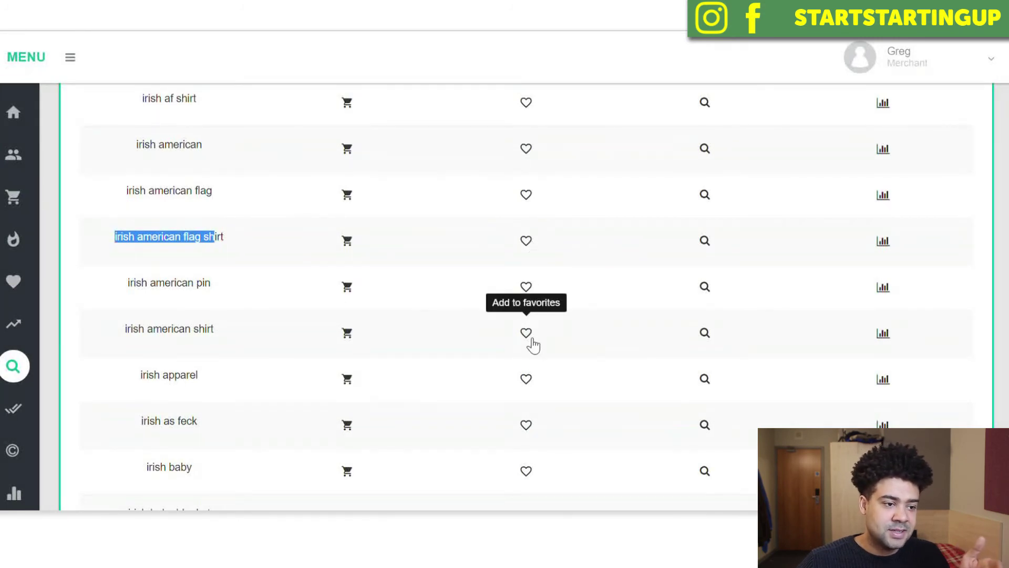
left_click(526, 333)
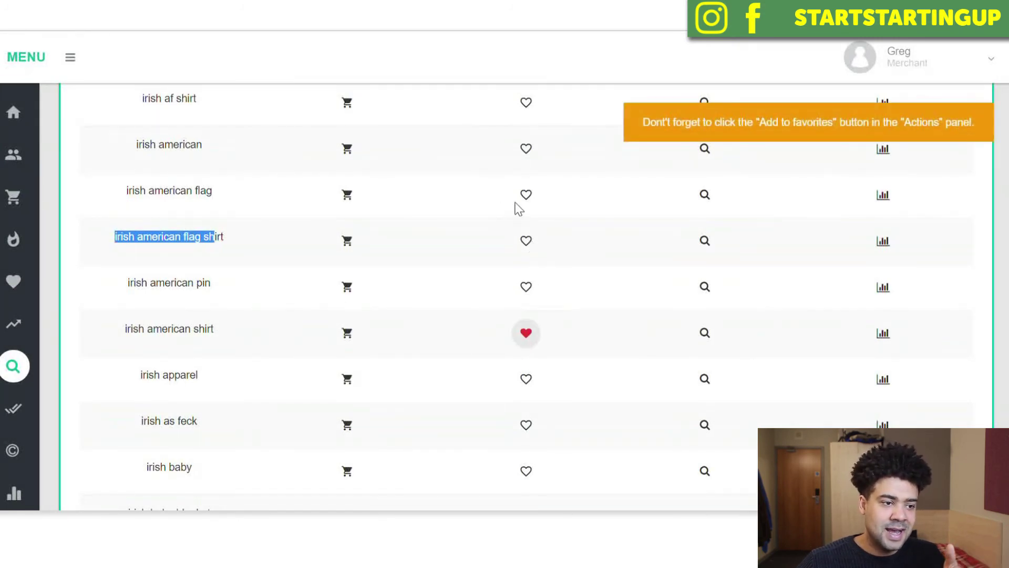
left_click(529, 195)
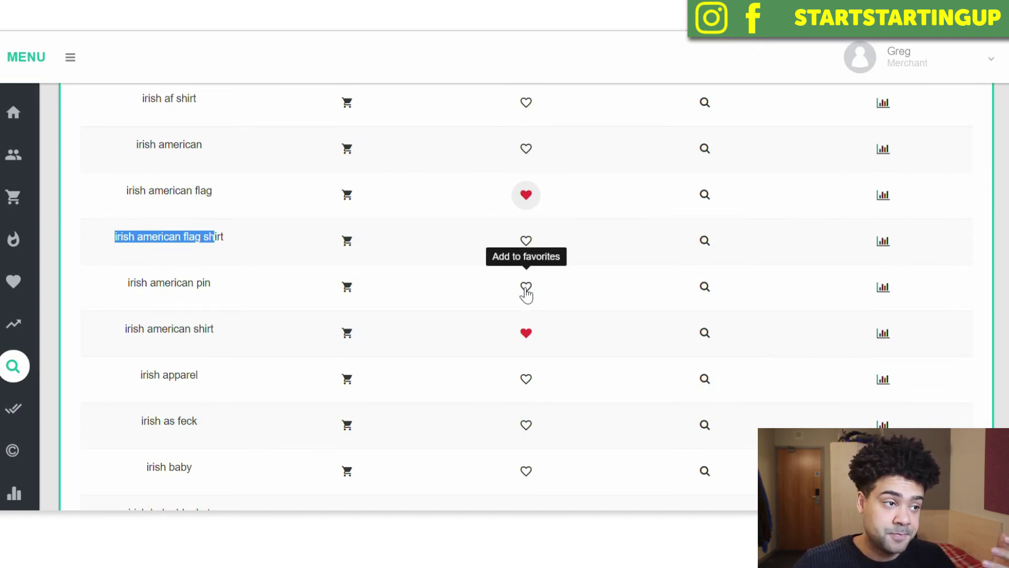
scroll(526, 286, "up", 6)
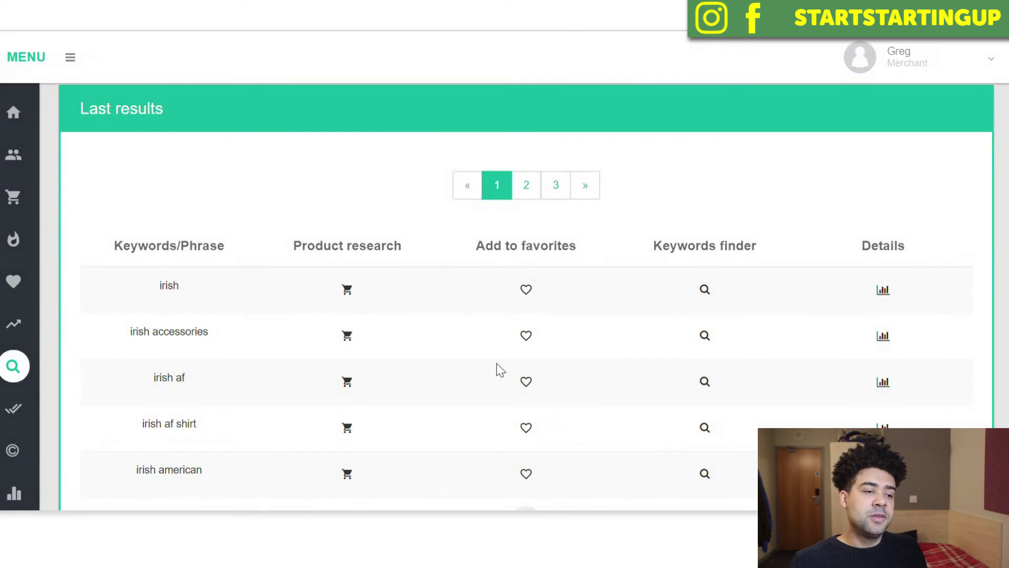